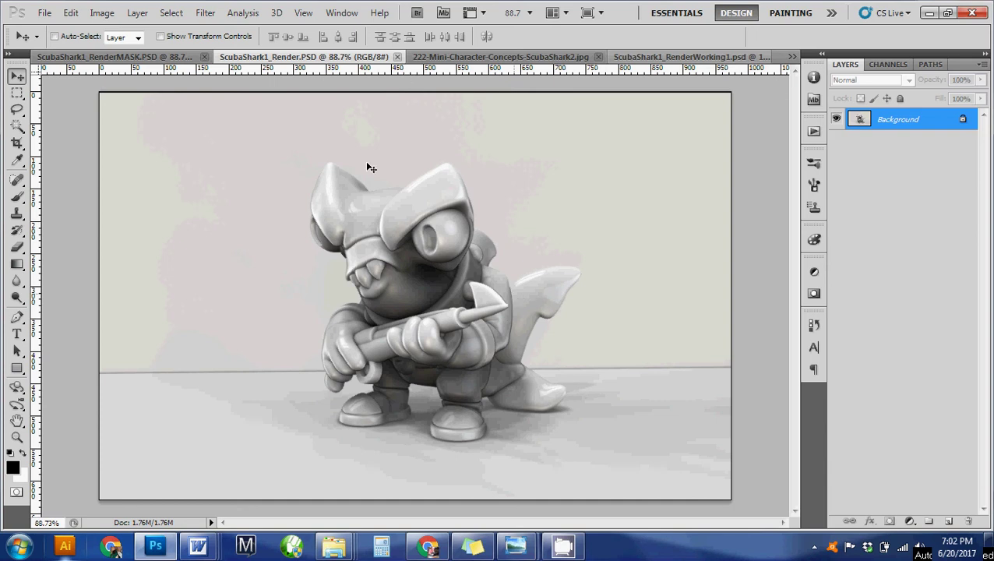
# Review the MASK and Render files, then in RenderWorking1 show and re-hide Layer 1's silhouette.
pyautogui.click(129, 57)
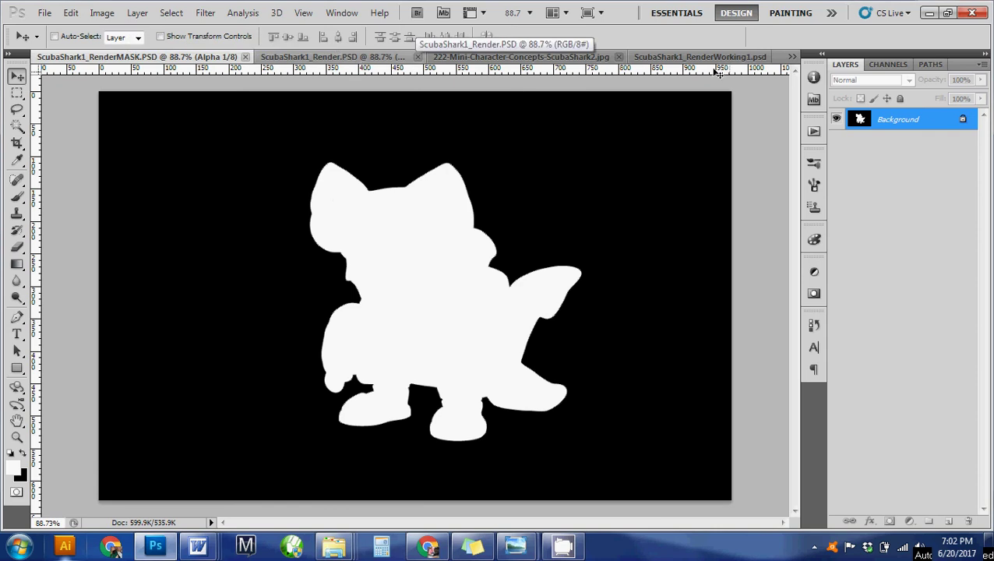
pyautogui.click(304, 60)
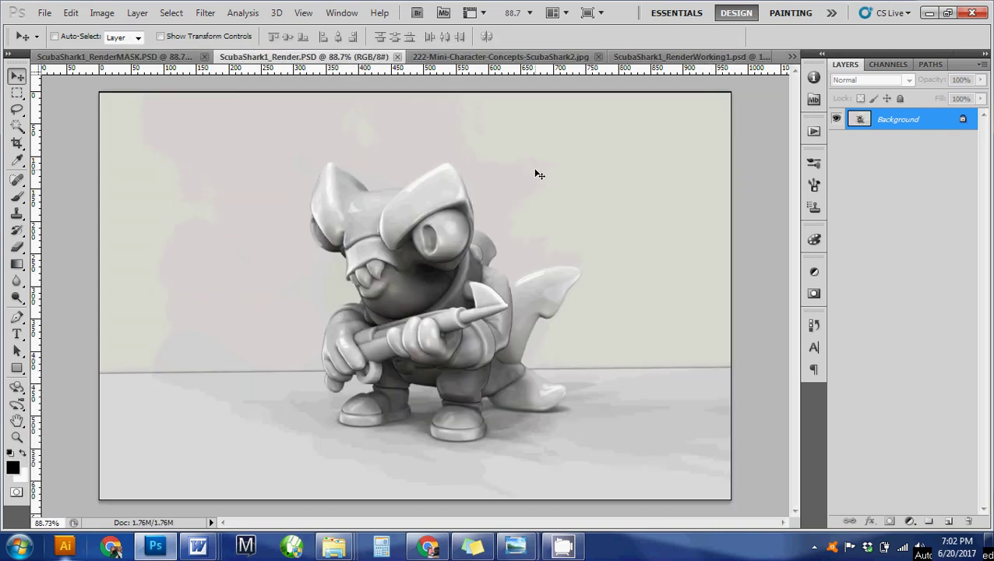
pyautogui.click(647, 61)
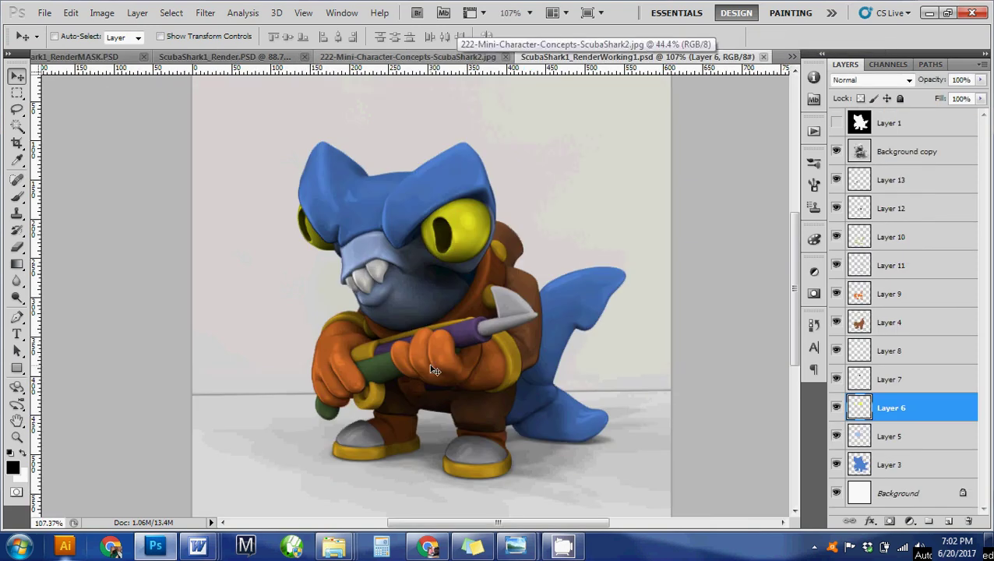
pyautogui.click(836, 124)
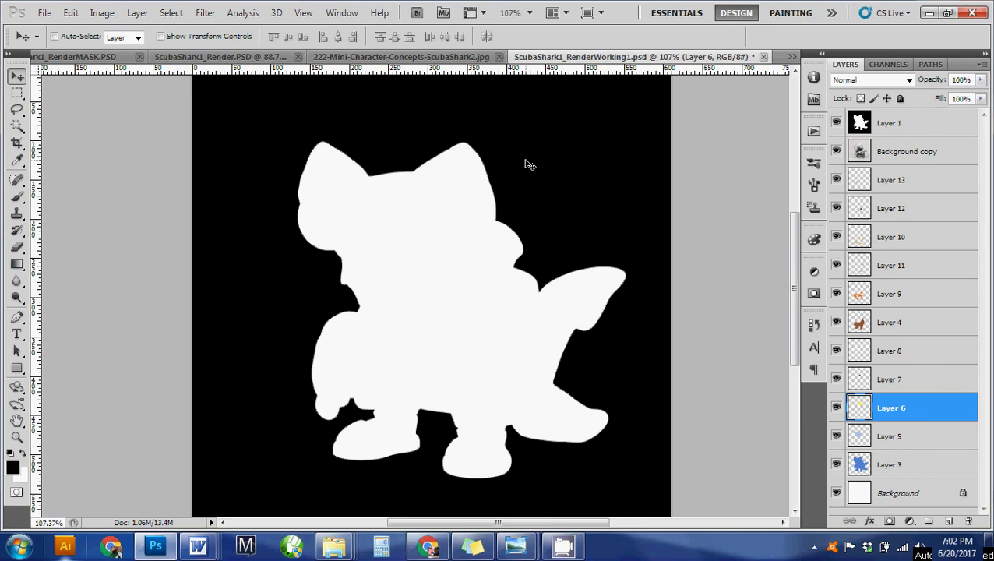
pyautogui.click(836, 125)
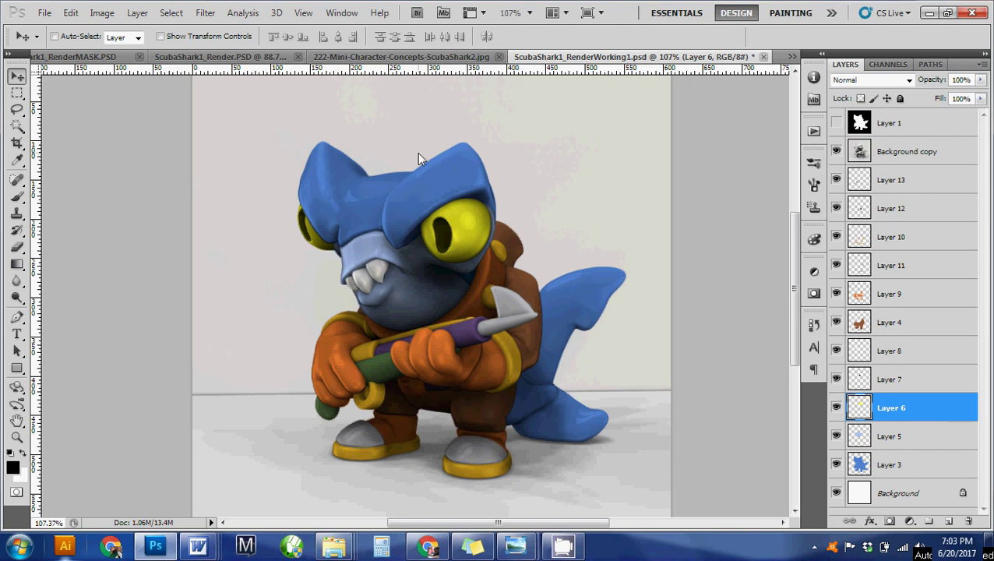
# Magic Wand the white shark silhouette on Layer 1, hide the layer, then deselect and return to Move.
pyautogui.click(836, 125)
pyautogui.press('w')
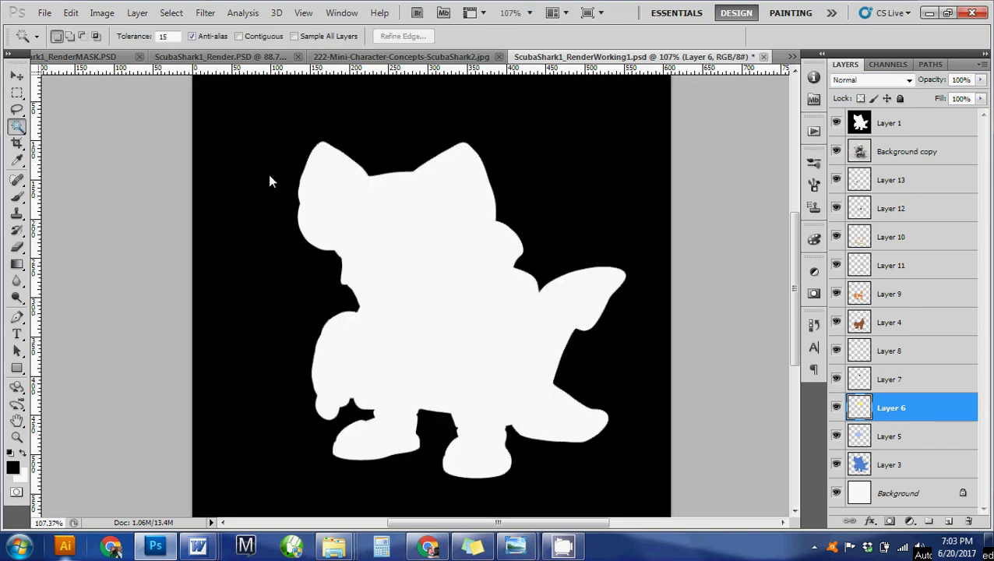
pyautogui.click(417, 212)
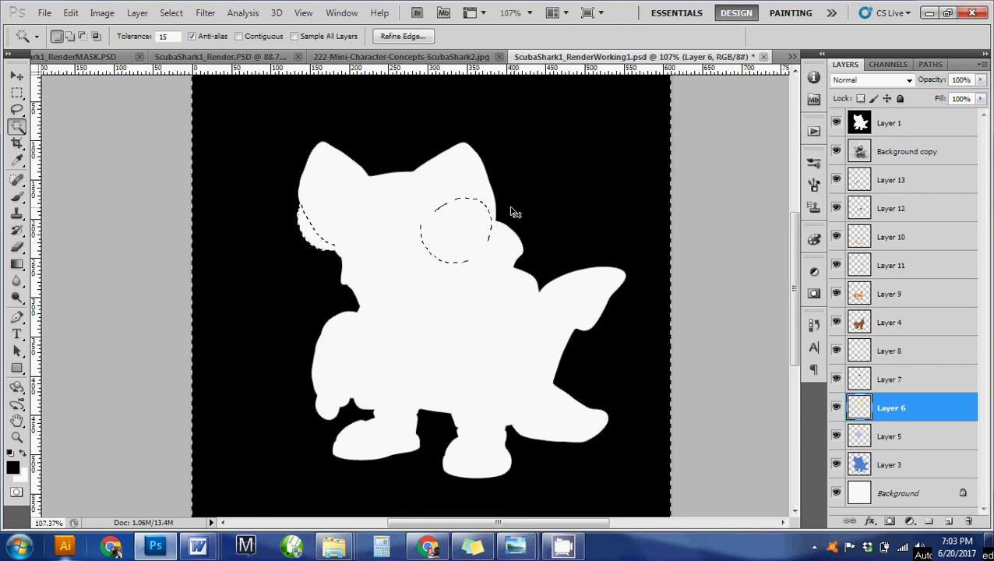
pyautogui.hotkey('ctrl', 'd')
pyautogui.click(888, 123)
pyautogui.click(445, 265)
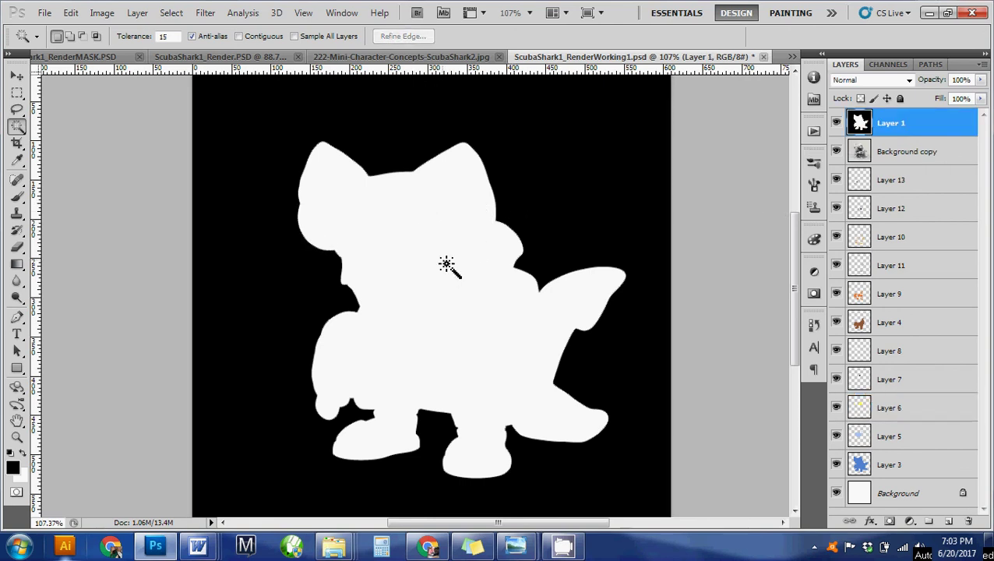
pyautogui.click(836, 123)
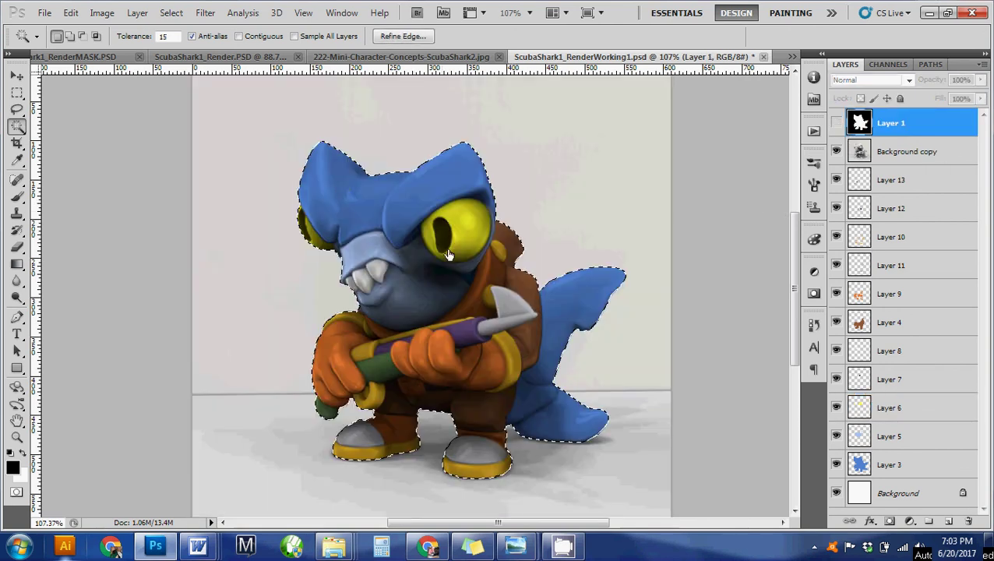
pyautogui.click(17, 76)
pyautogui.hotkey('ctrl', 'd')
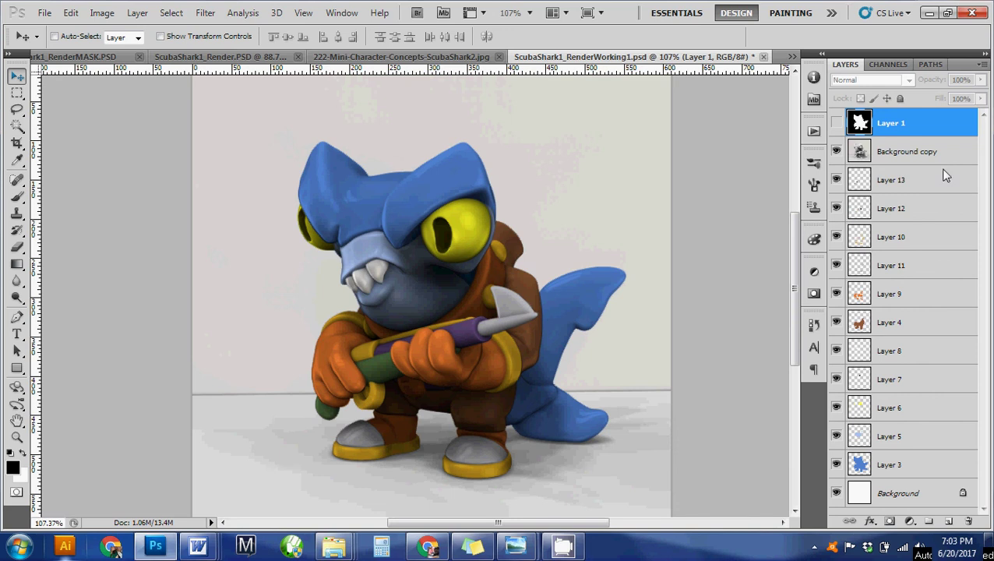
pyautogui.click(931, 155)
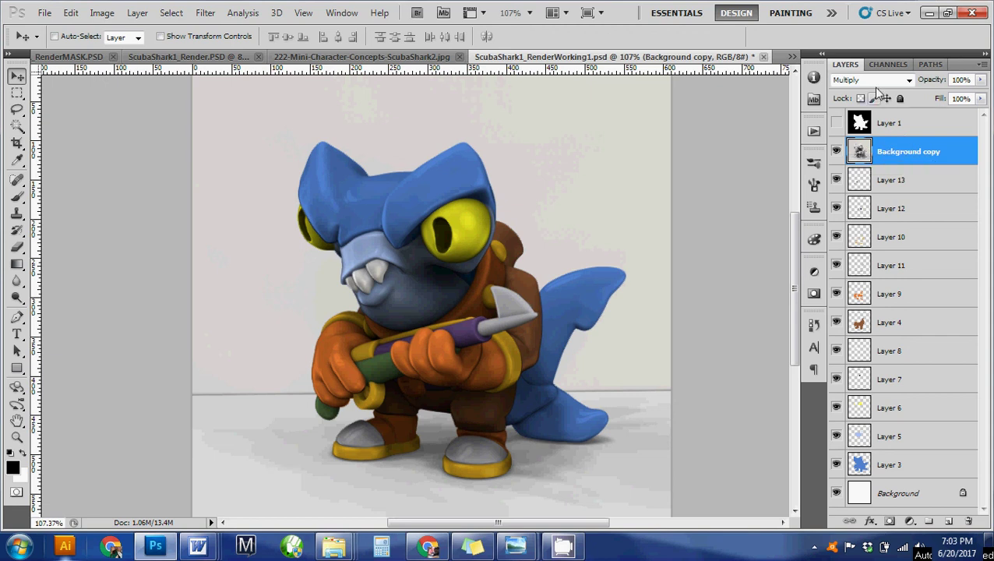
pyautogui.click(836, 151)
pyautogui.click(836, 151)
pyautogui.click(836, 151)
pyautogui.click(836, 151)
pyautogui.click(902, 463)
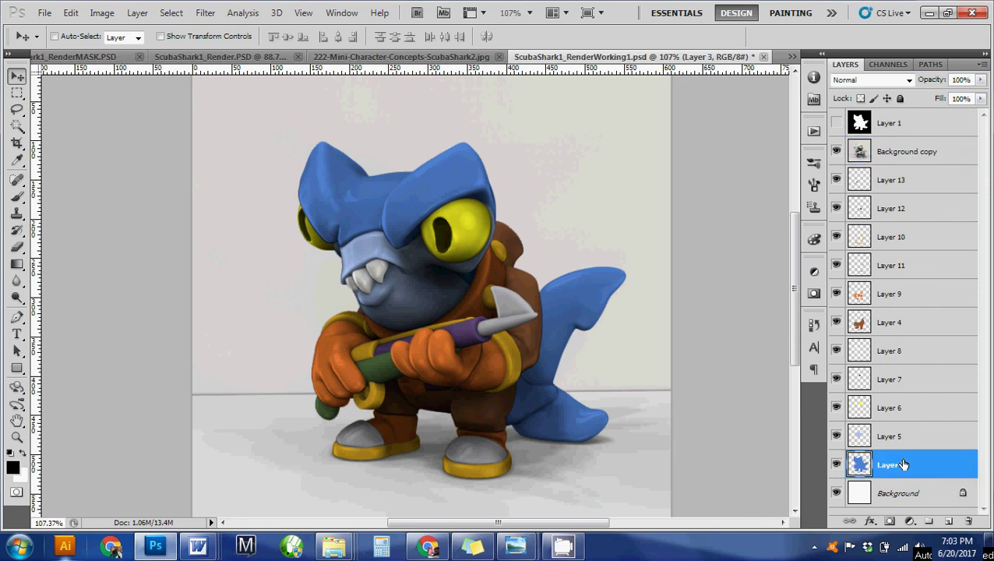
pyautogui.click(837, 465)
pyautogui.click(837, 465)
pyautogui.click(836, 437)
pyautogui.click(837, 437)
pyautogui.click(836, 407)
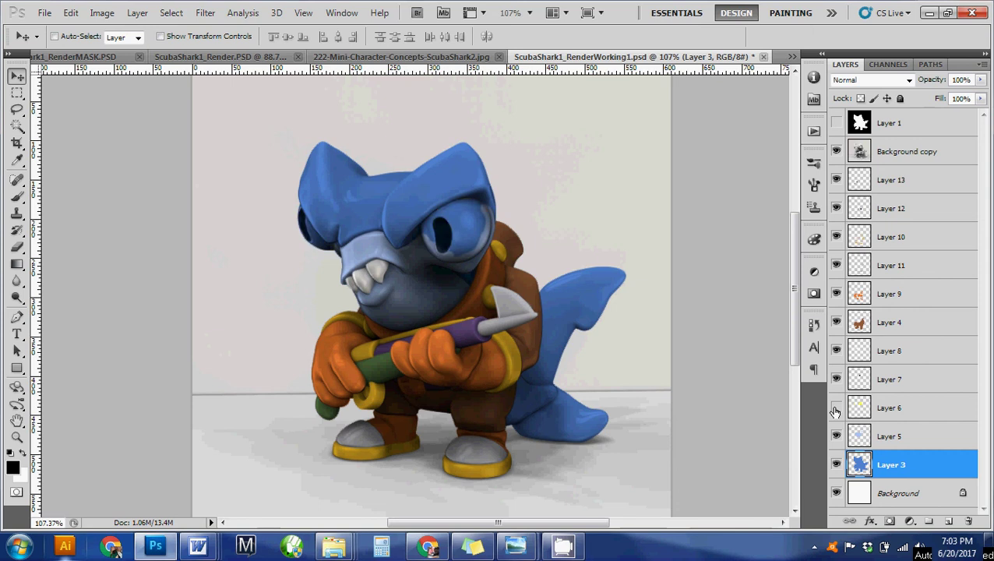
pyautogui.click(836, 408)
pyautogui.click(836, 379)
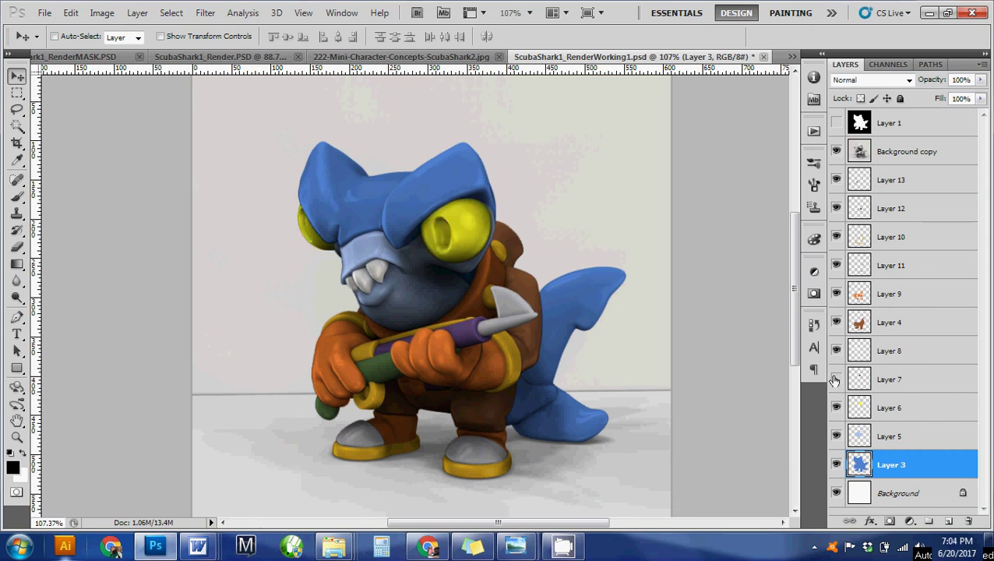
pyautogui.click(836, 379)
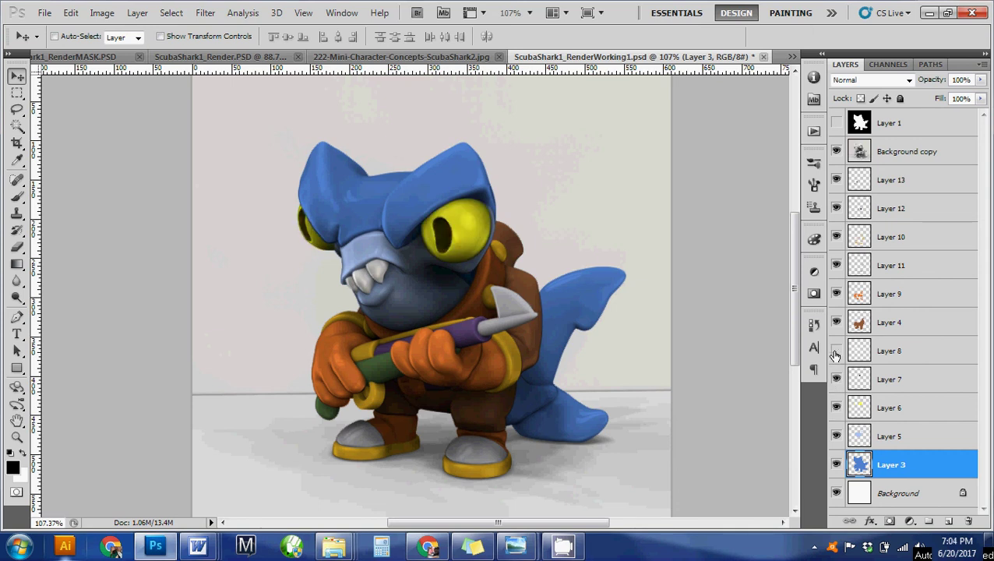
pyautogui.click(836, 352)
pyautogui.click(836, 351)
pyautogui.click(836, 323)
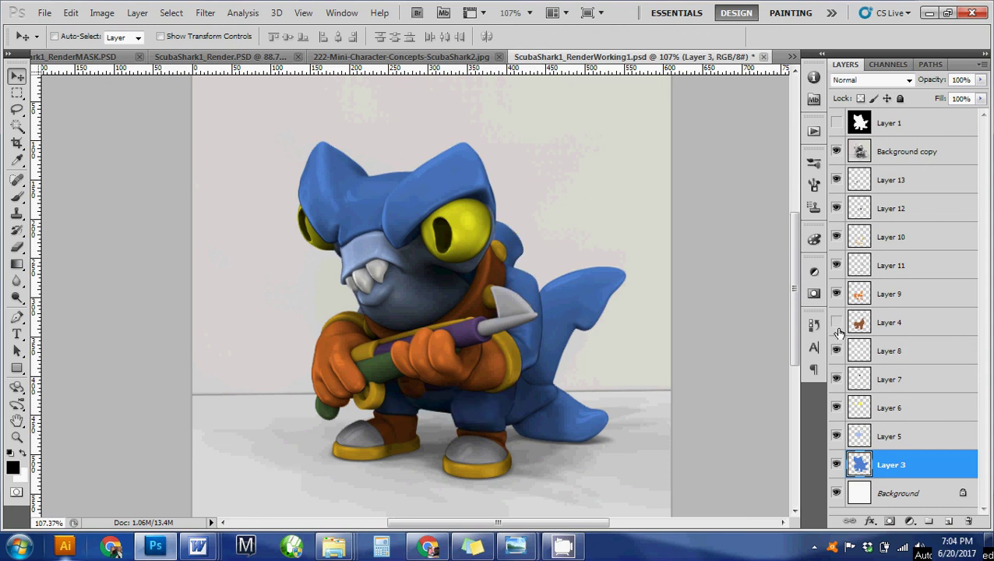
pyautogui.click(836, 323)
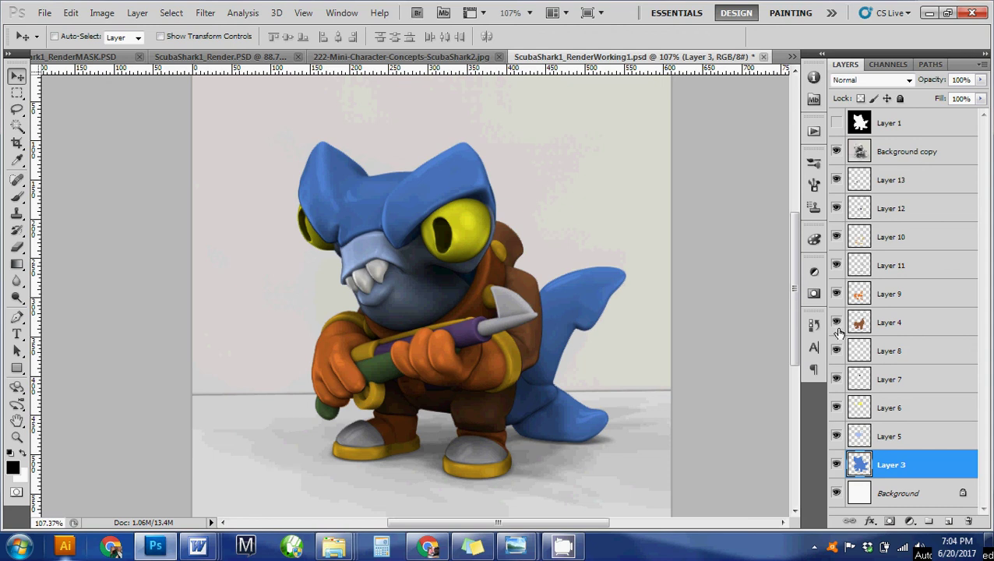
pyautogui.click(836, 294)
pyautogui.click(836, 294)
pyautogui.click(837, 267)
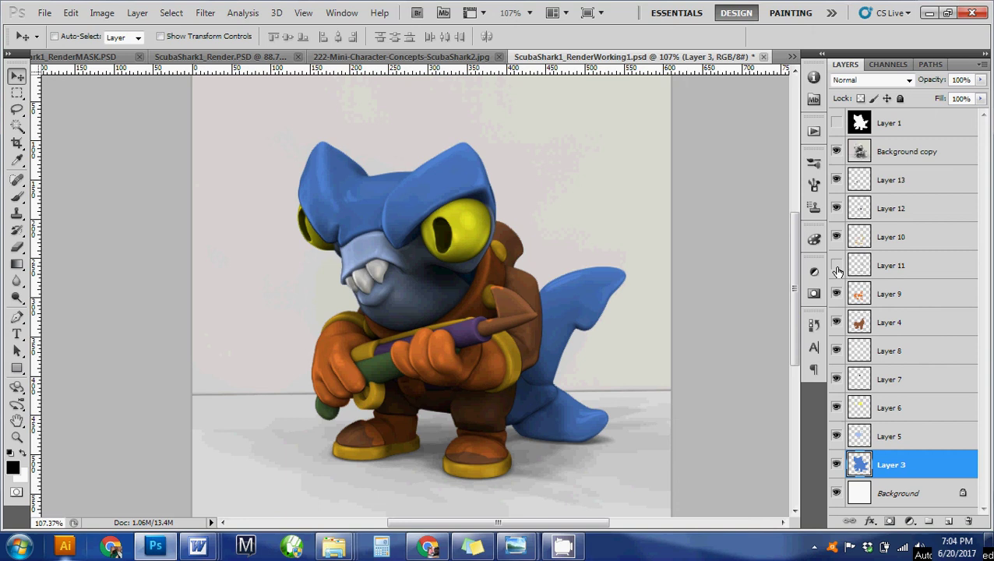
pyautogui.click(836, 266)
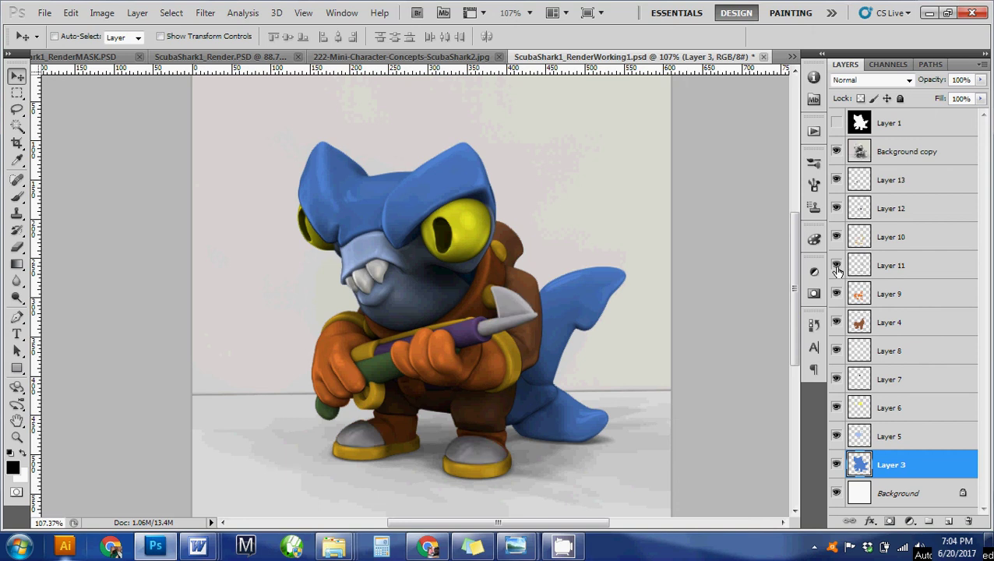
pyautogui.click(13, 467)
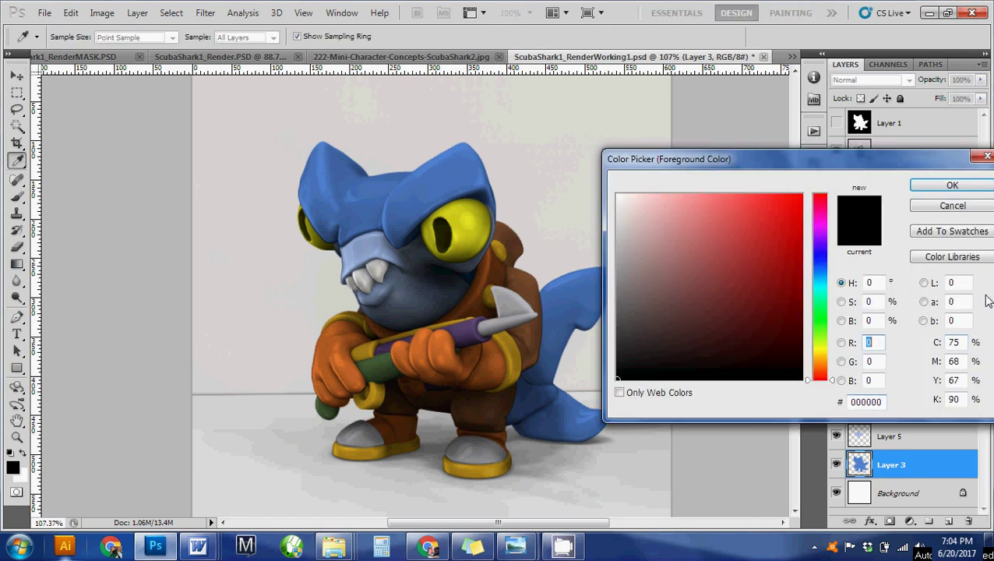
pyautogui.click(960, 255)
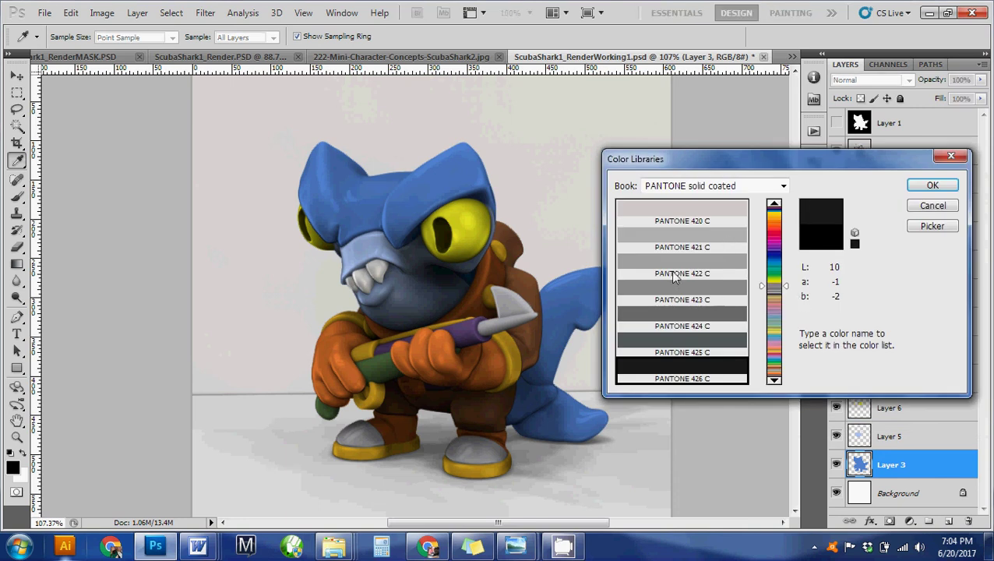
pyautogui.click(948, 208)
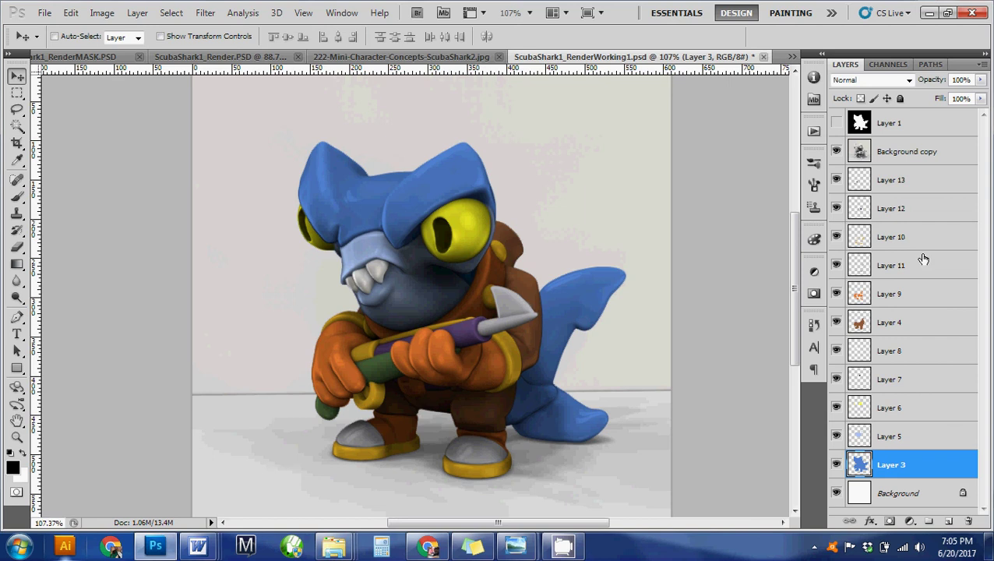
pyautogui.click(836, 123)
pyautogui.click(907, 151)
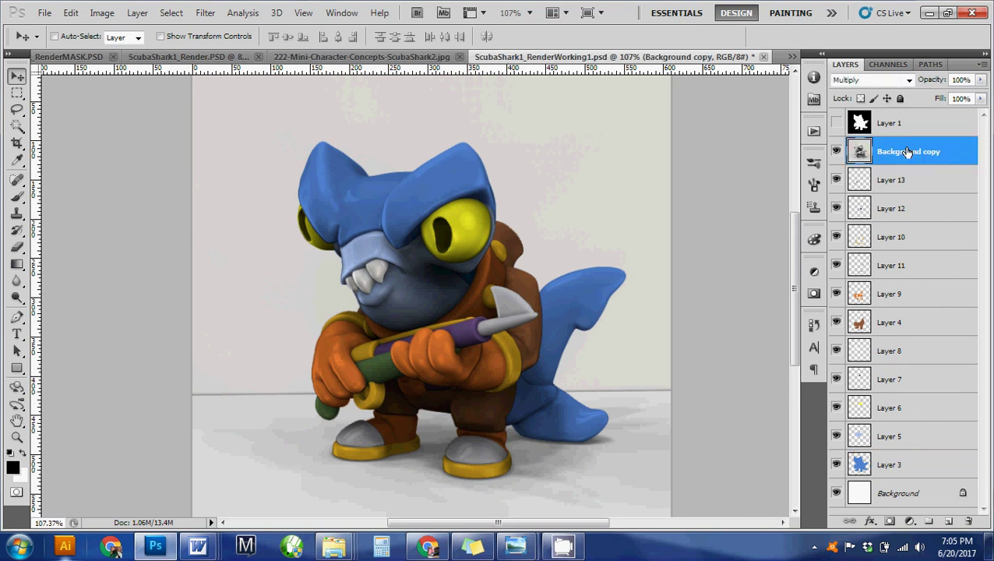